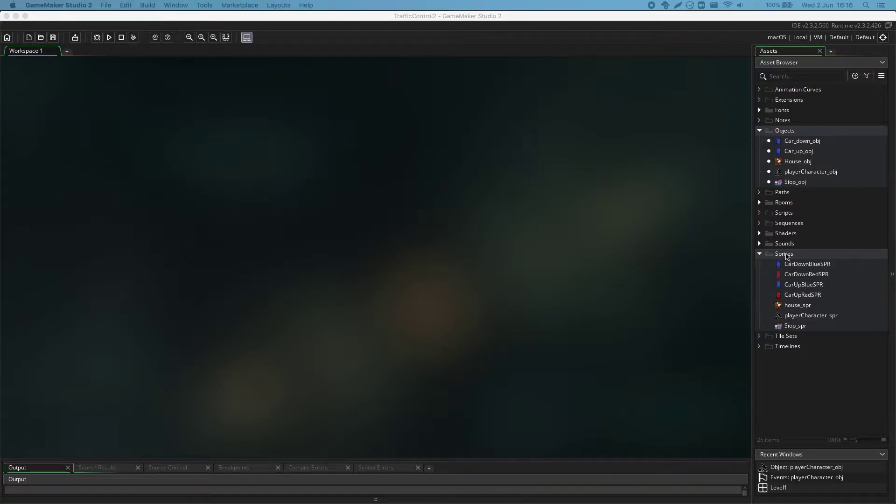
- Create a new sprite in the Sprites group and name it coinSPR
click(788, 257)
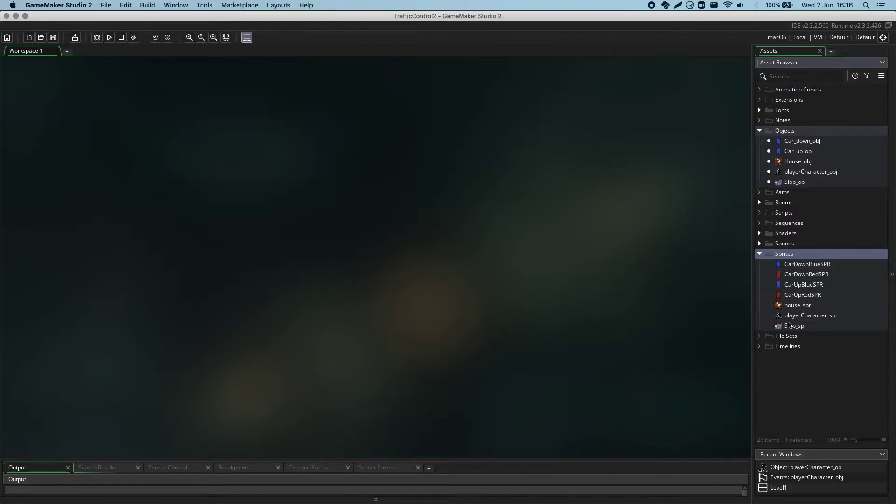
right_click(796, 256)
mouse_move(792, 258)
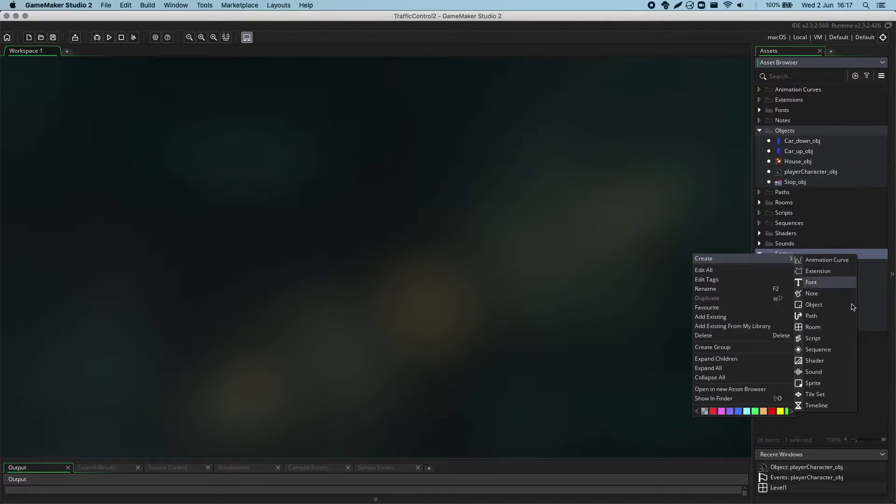
click(822, 389)
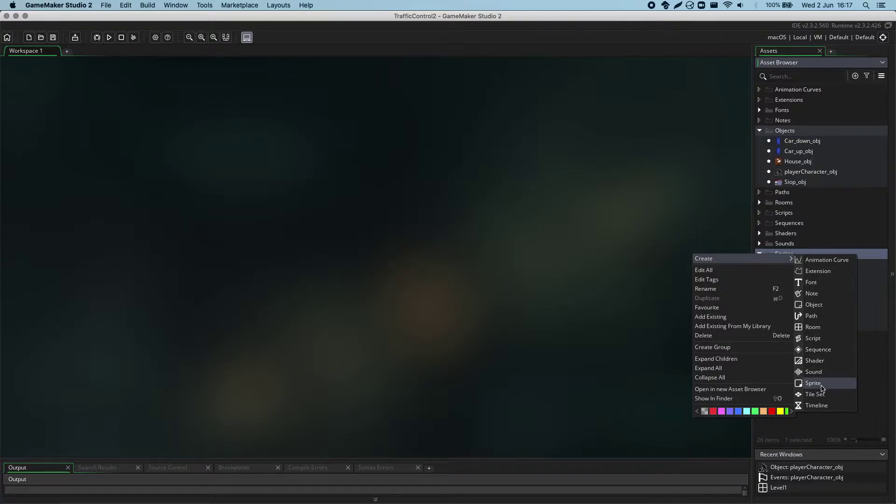
drag(427, 122, 655, 130)
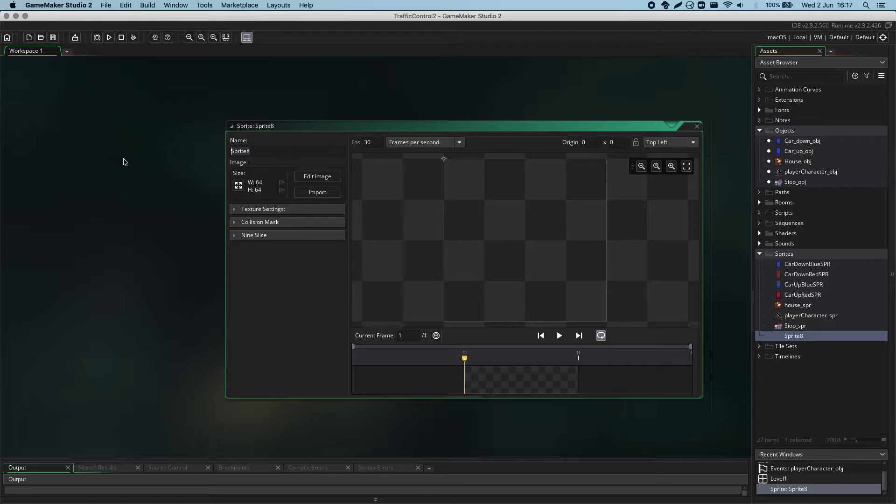
text(col)
text(nSPR)
key(Return)
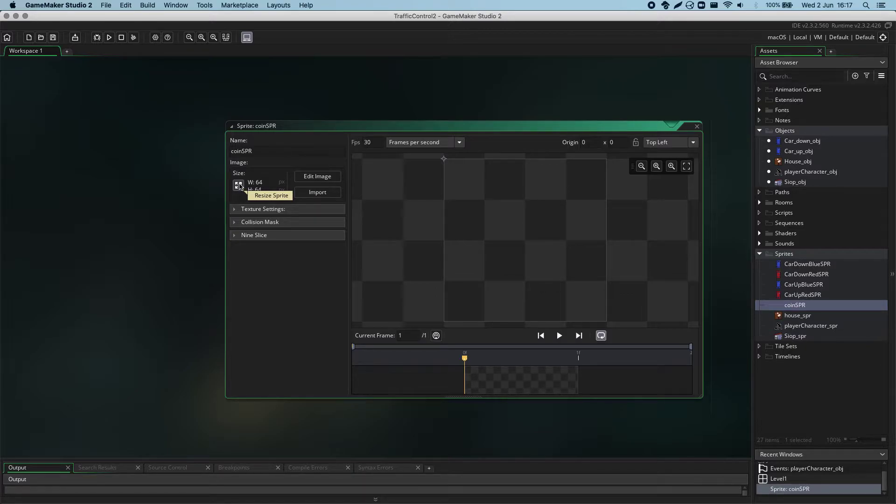
- Scale the coinSPR sprite to 32 by 32 pixels
click(239, 186)
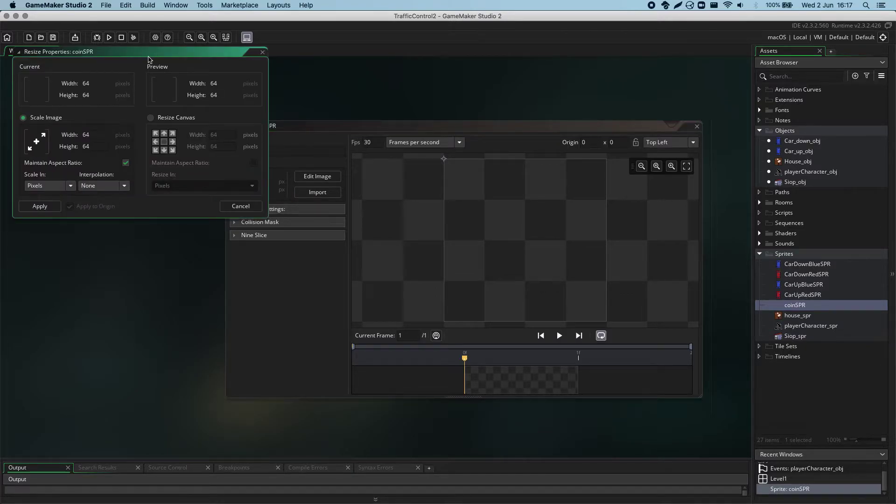
double_click(295, 176)
text(32)
key(Tab)
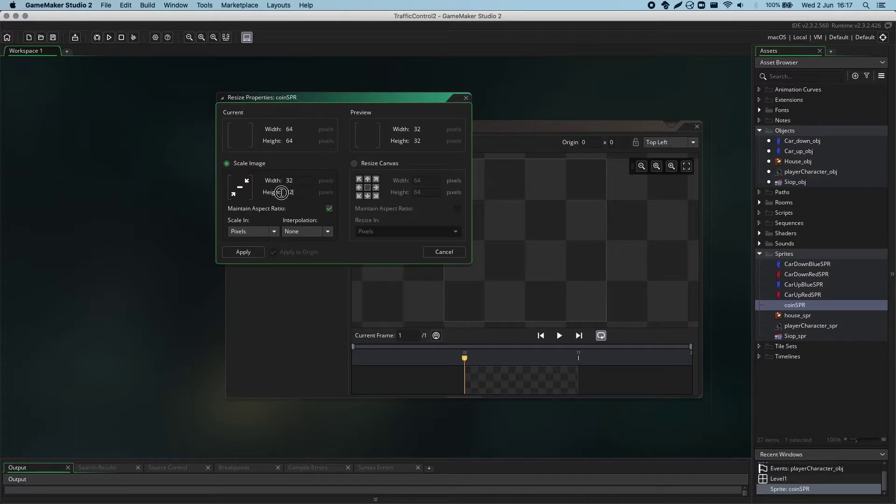
click(243, 252)
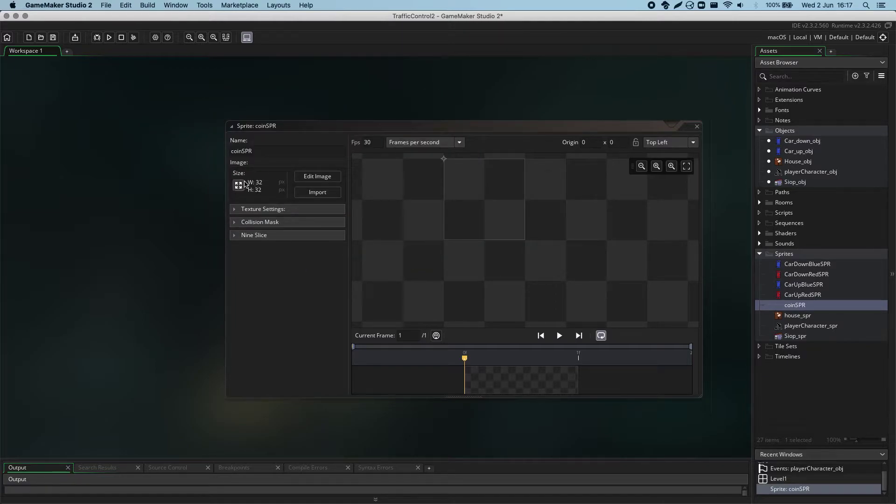
- Set the sprite's animation speed to 10 frames per second and open its image for editing
drag(426, 127, 380, 115)
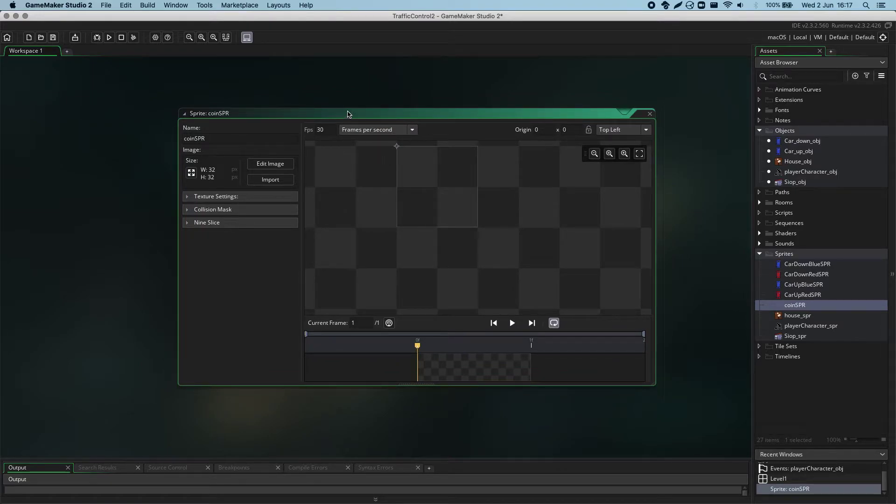
drag(351, 116, 352, 127)
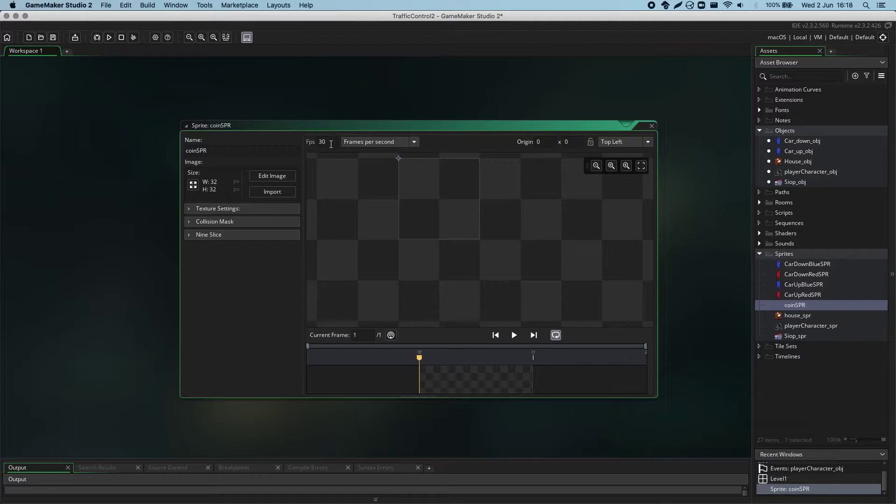
click(312, 141)
click(334, 149)
click(276, 177)
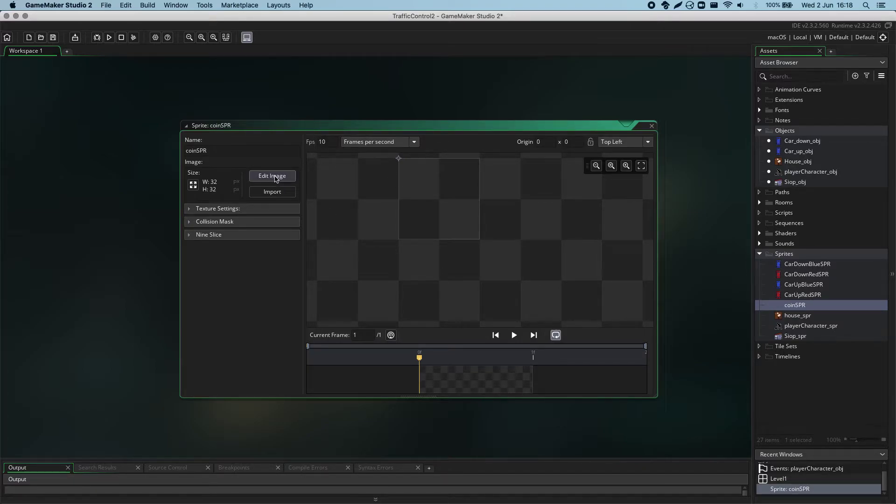
click(276, 178)
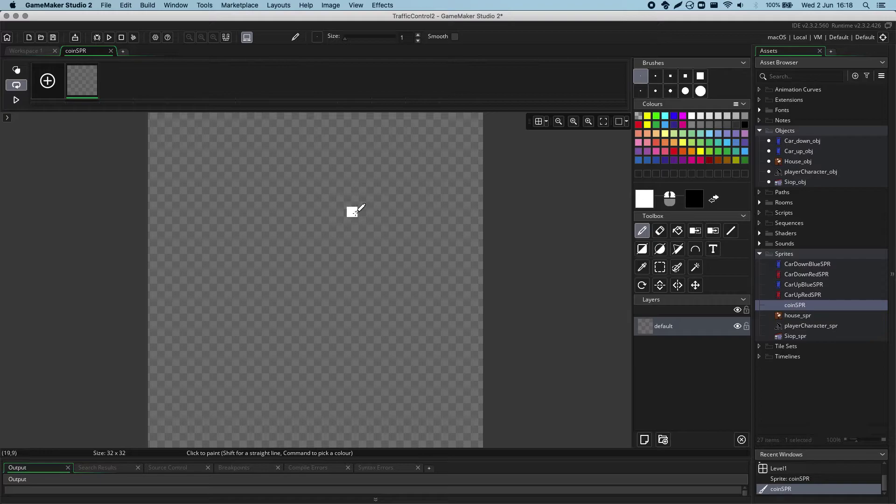
- Draw a black stick figure with head, body, legs and outstretched arms on the first frame with the pencil
mouse_move(301, 149)
mouse_down()
mouse_move(256, 208)
mouse_move(296, 146)
mouse_up()
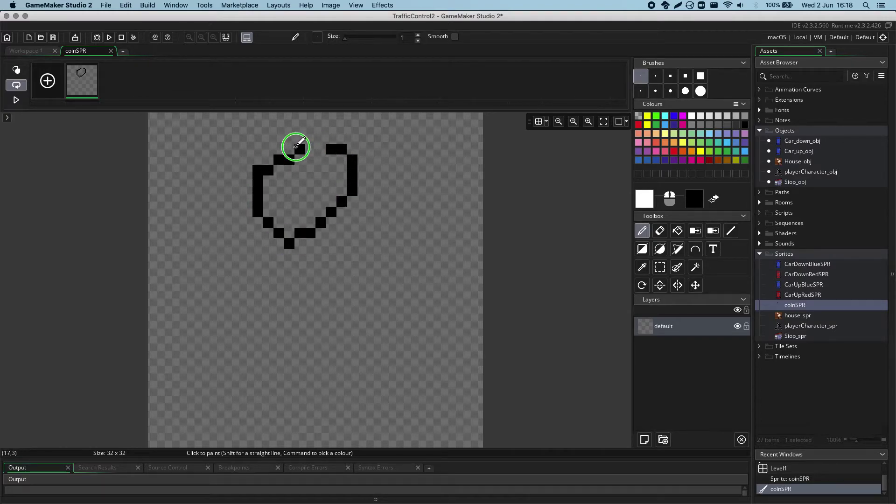
click(300, 243)
mouse_move(301, 244)
mouse_down()
mouse_move(310, 366)
mouse_move(246, 413)
mouse_up()
drag(310, 375, 396, 432)
drag(226, 295, 446, 254)
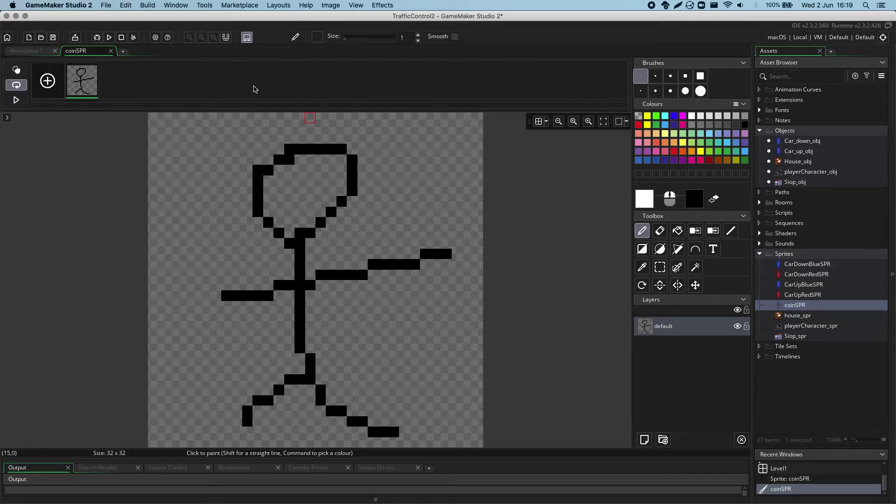
- Add a second frame and draw a different stick figure on it, with a black body and white arms
mouse_move(89, 84)
click(48, 81)
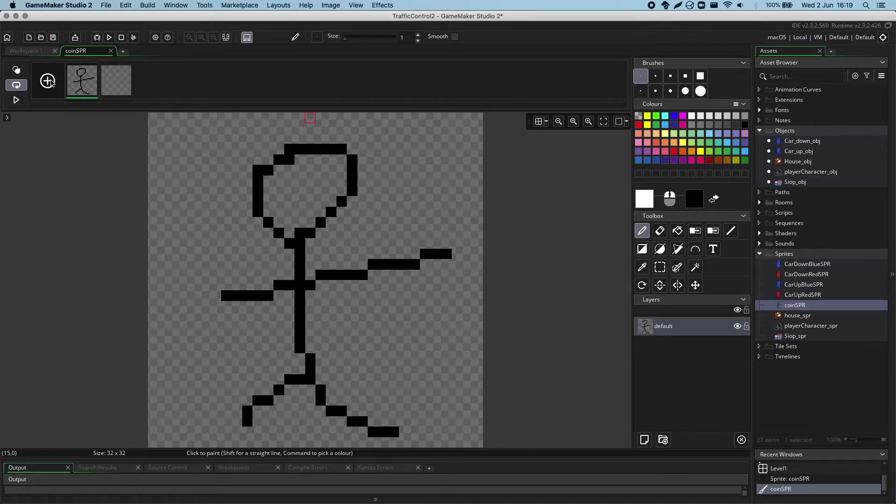
click(116, 80)
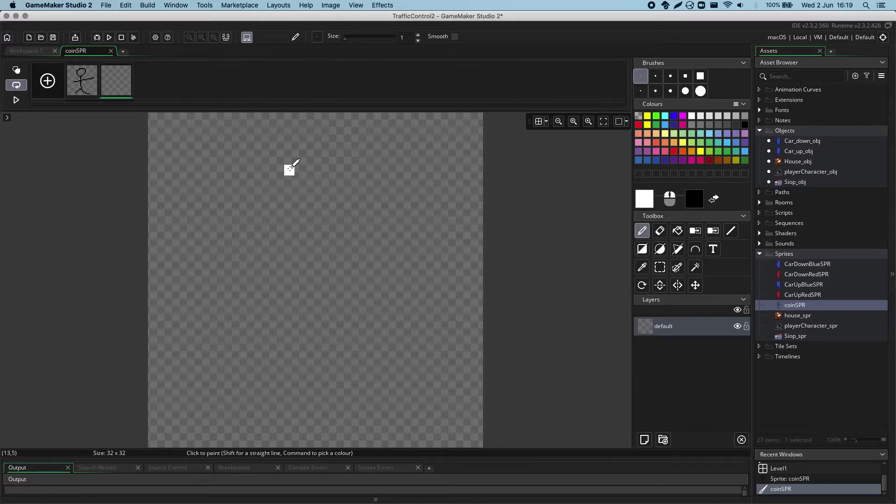
mouse_move(237, 167)
mouse_down()
mouse_move(367, 161)
mouse_move(216, 184)
mouse_up()
mouse_move(310, 249)
mouse_down()
mouse_move(310, 324)
mouse_move(268, 402)
mouse_up()
drag(310, 333, 341, 378)
drag(237, 276, 383, 286)
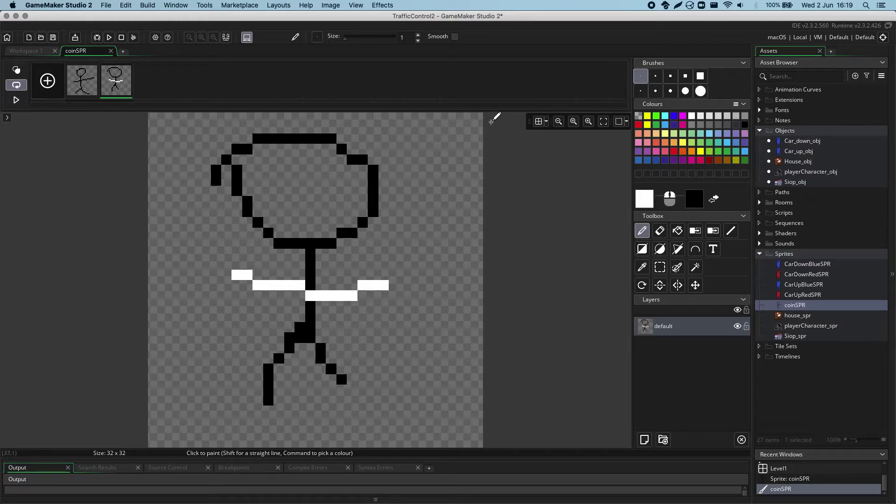
- Play and stop the two-frame animation, and delete the second frame
click(18, 100)
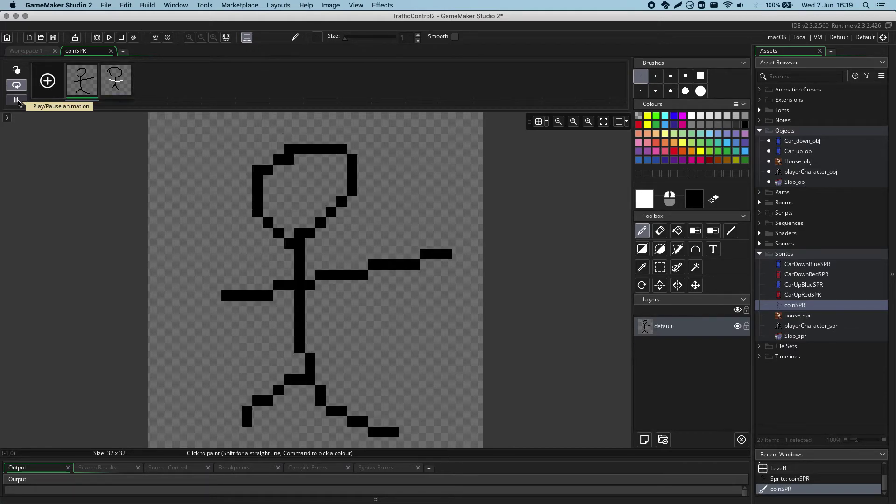
click(17, 100)
mouse_move(129, 69)
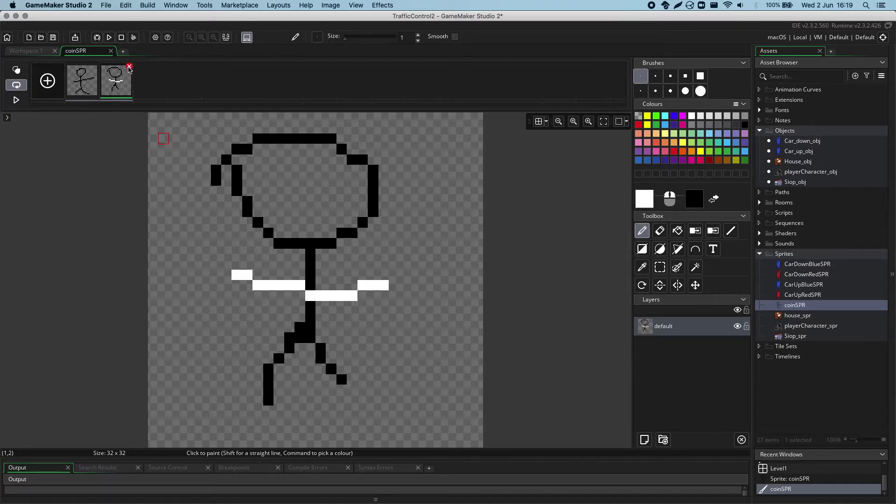
click(129, 68)
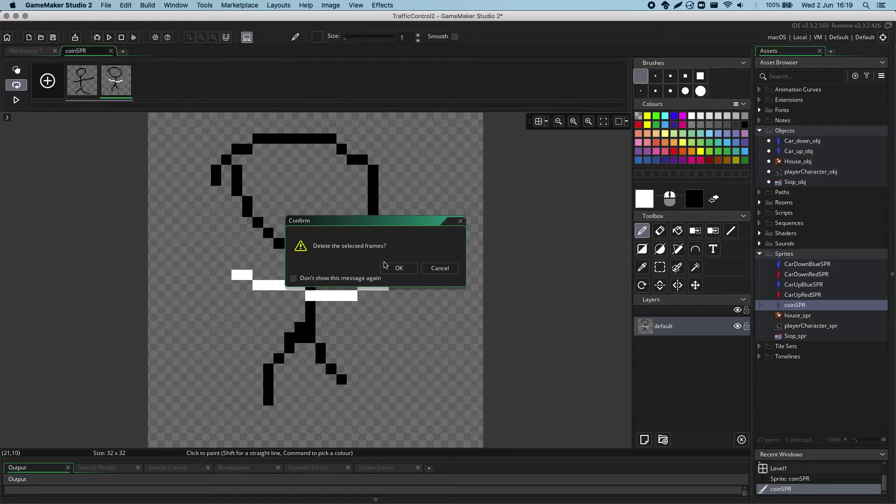
click(398, 266)
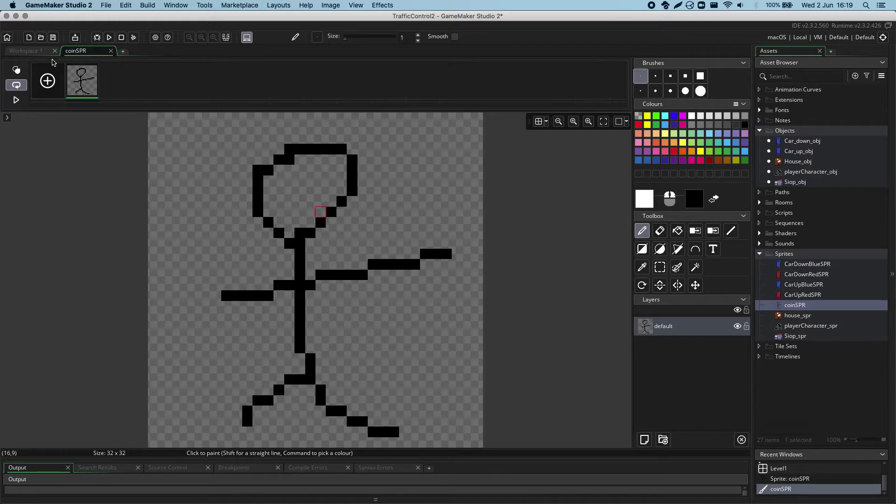
- Duplicate the stick figure frame by copying it and pasting it as a second frame
right_click(87, 83)
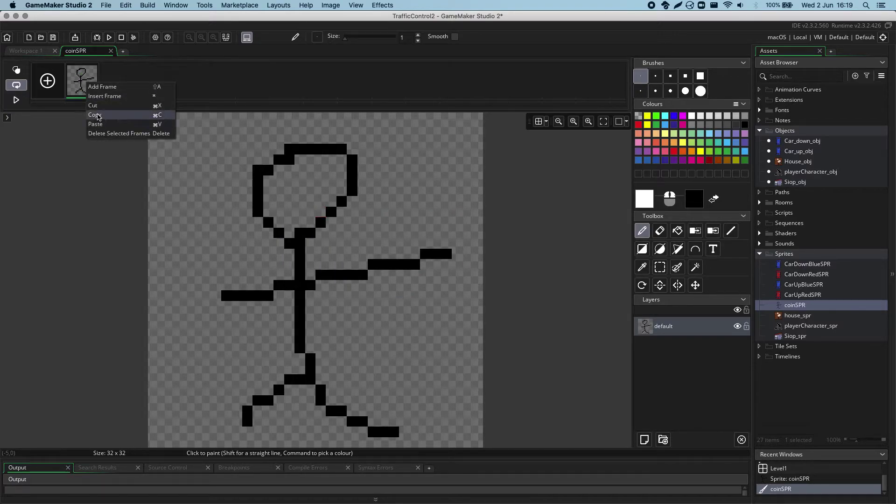
click(100, 116)
right_click(116, 78)
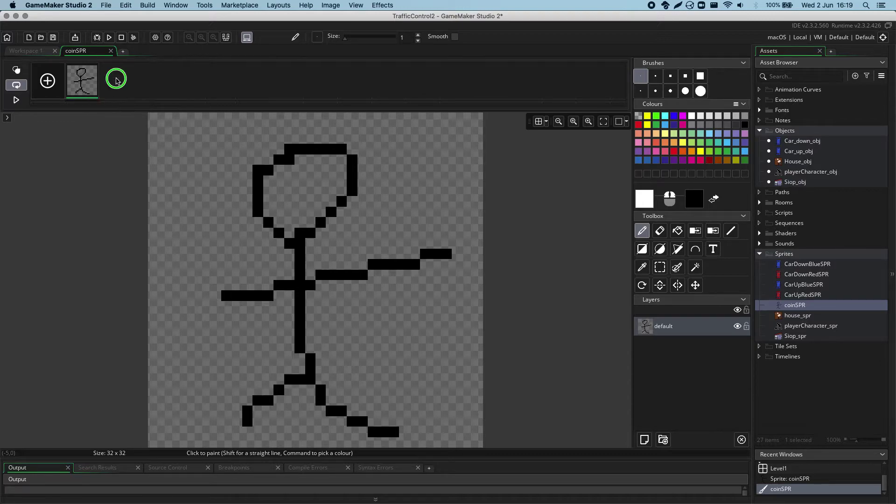
click(132, 121)
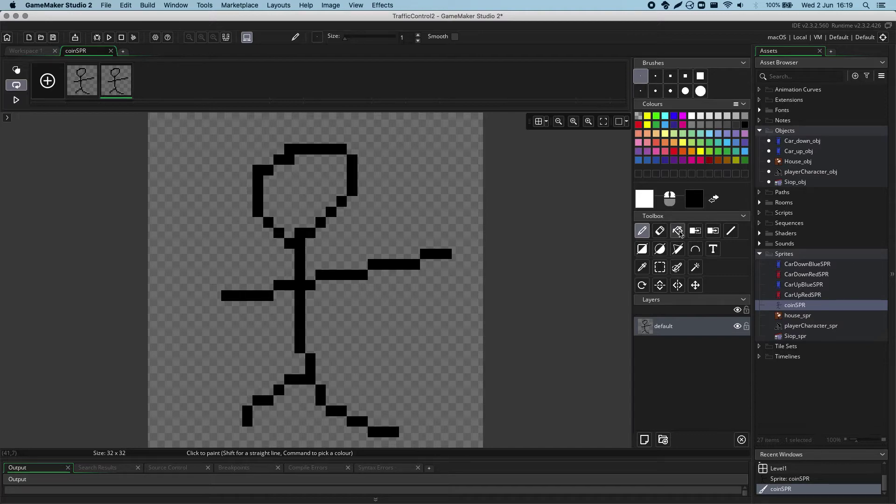
- Erase the outer part of the figure's right-hand arm on the second frame and redraw it in black, angled upward
click(659, 230)
drag(434, 251, 371, 264)
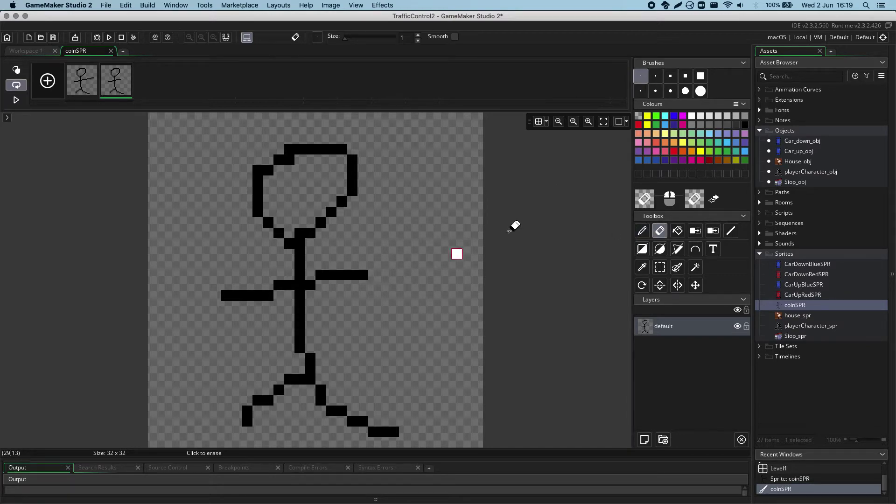
click(641, 231)
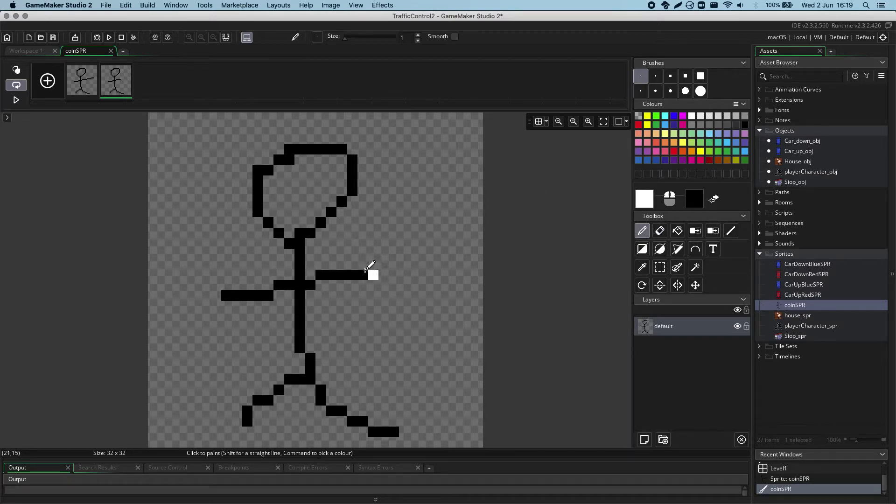
drag(374, 264, 439, 222)
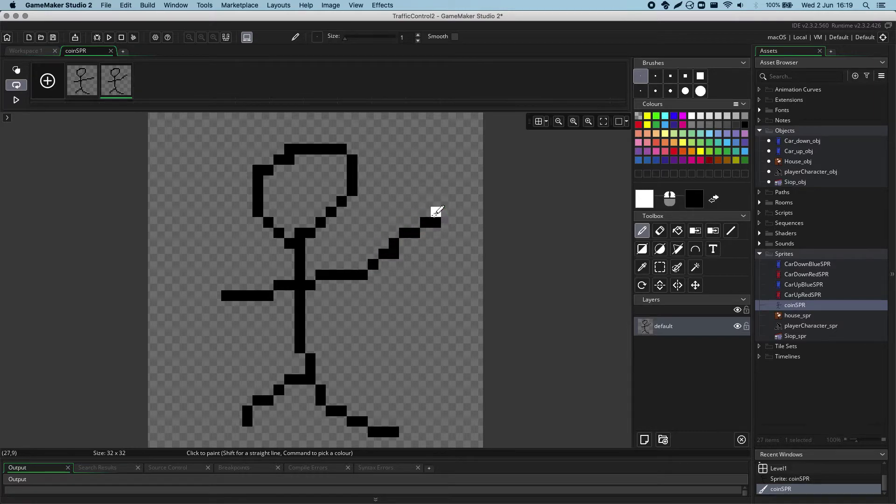
- Switch back and forth between the two frames to compare the arm positions
click(85, 86)
click(124, 86)
click(81, 84)
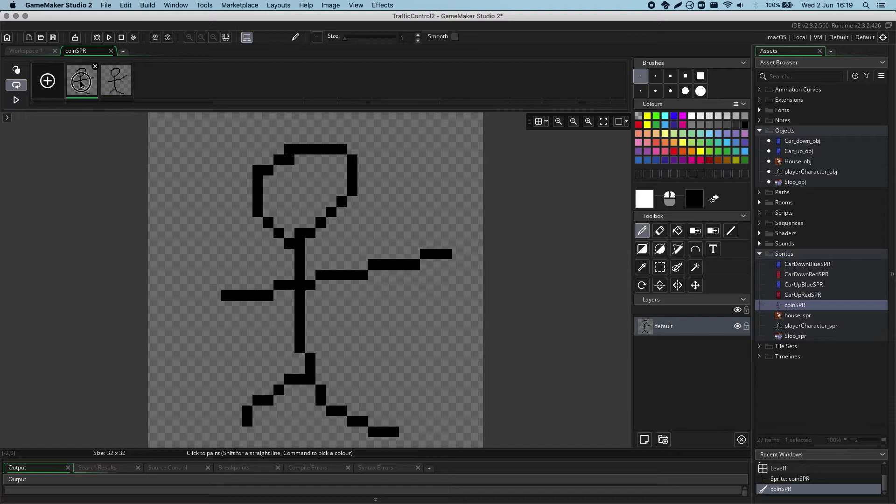
click(124, 86)
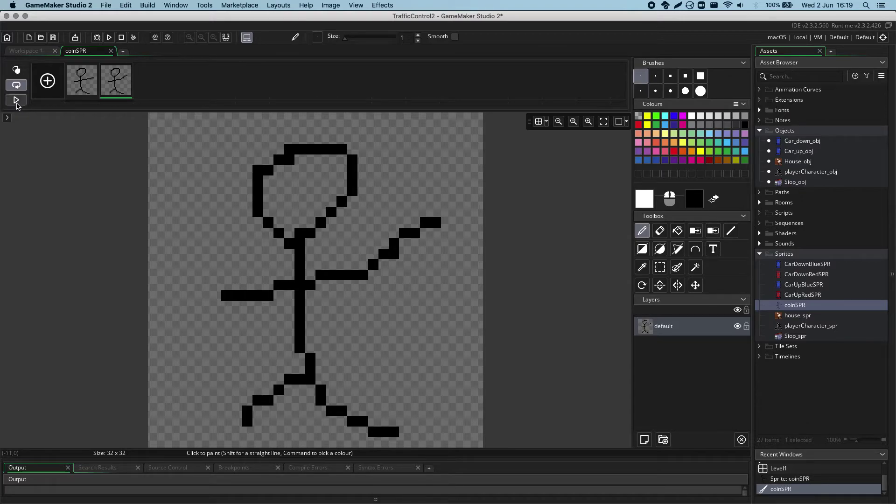
- Play and stop the arm-wave animation, and turn onion skinning on and off to view both frames overlaid
click(16, 101)
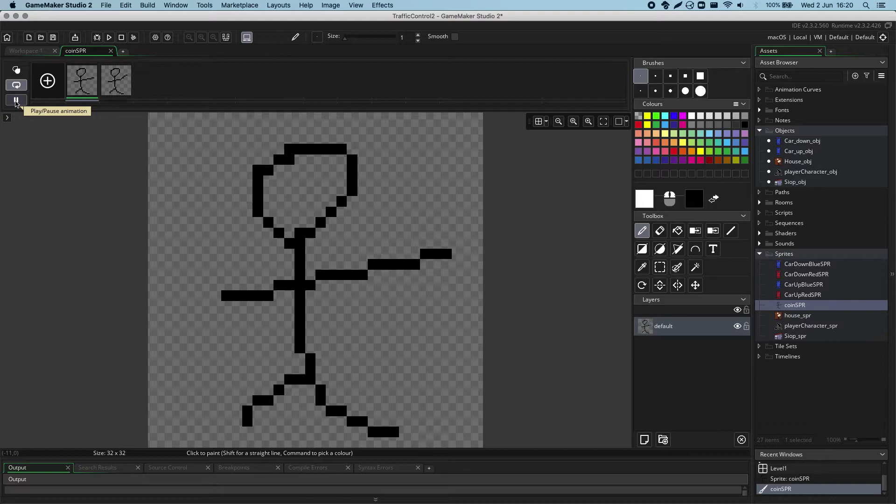
click(16, 100)
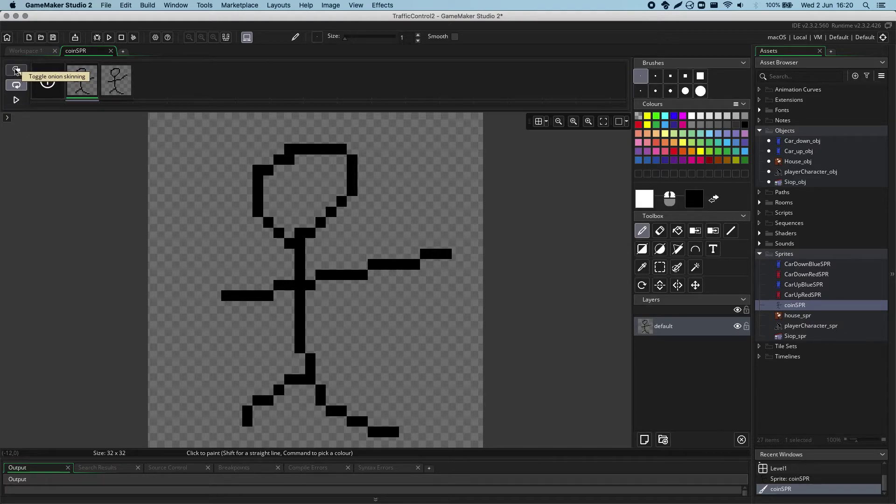
click(16, 70)
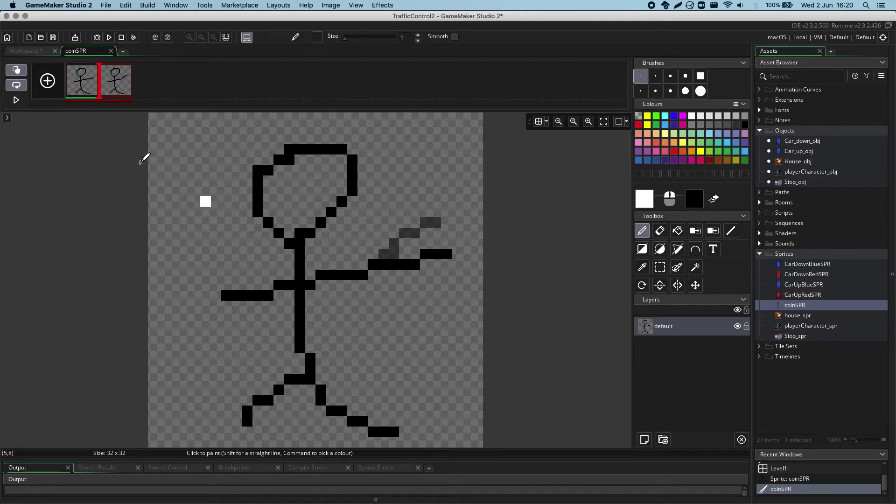
click(16, 70)
- Delete the second frame with the raised arm
click(116, 81)
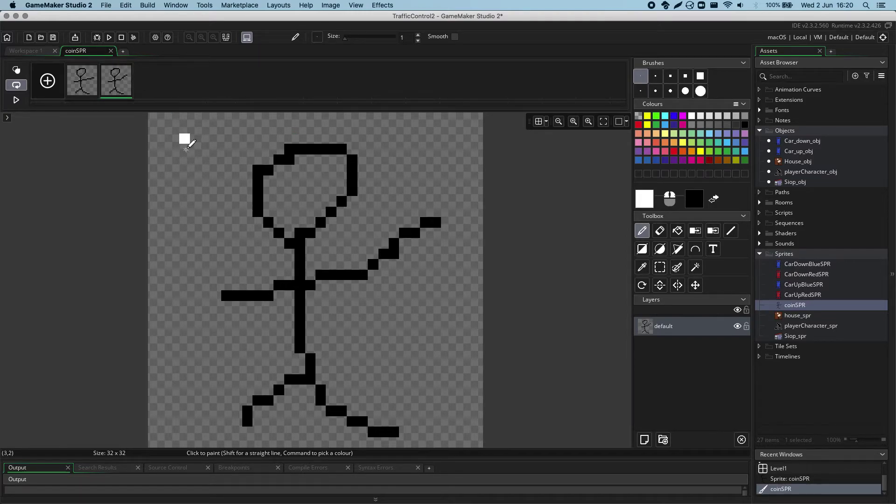
mouse_move(131, 69)
click(131, 69)
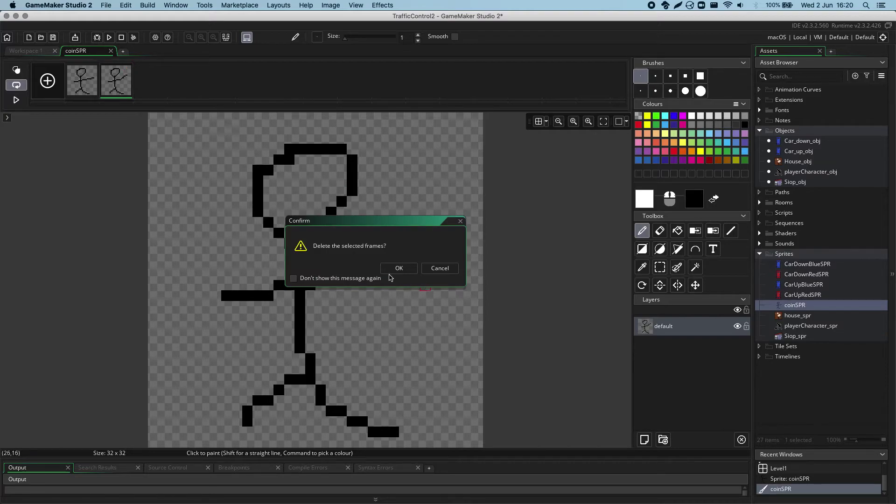
click(383, 267)
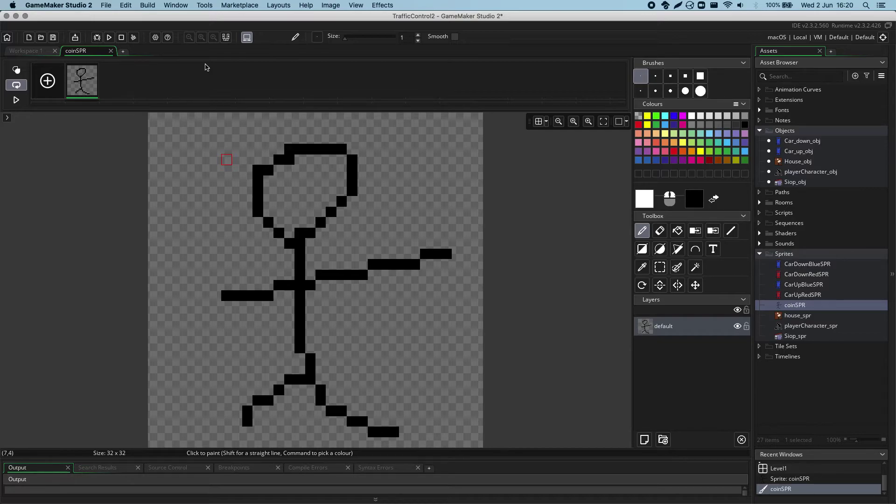
- Reopen coinSPR in the image editor and choose coinSpritesheet.png from the TrafficPack folder as the strip image to import
click(110, 51)
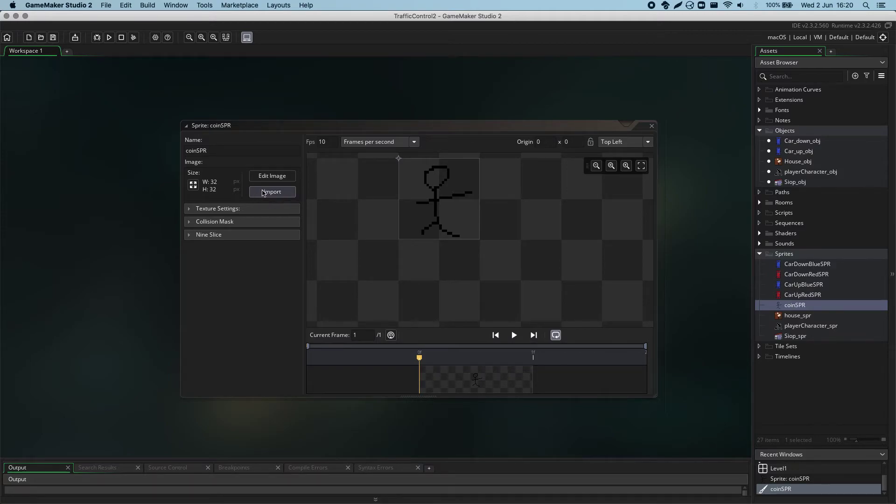
click(272, 176)
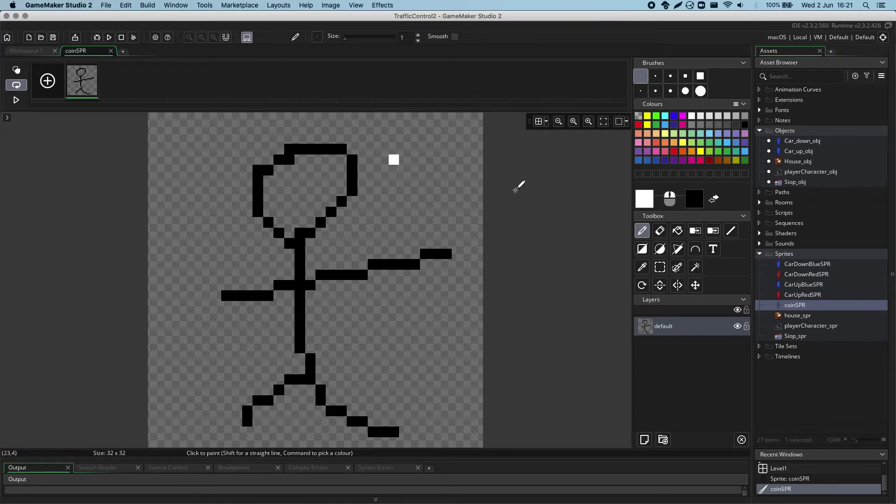
click(330, 5)
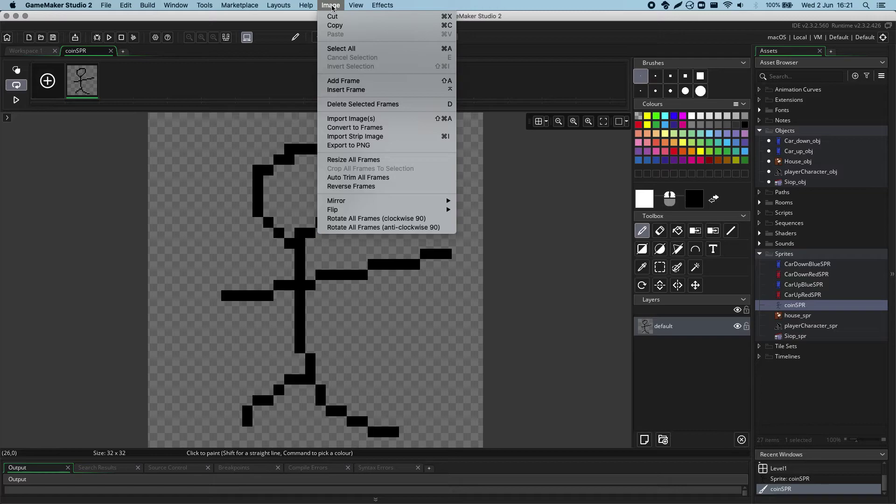
click(381, 140)
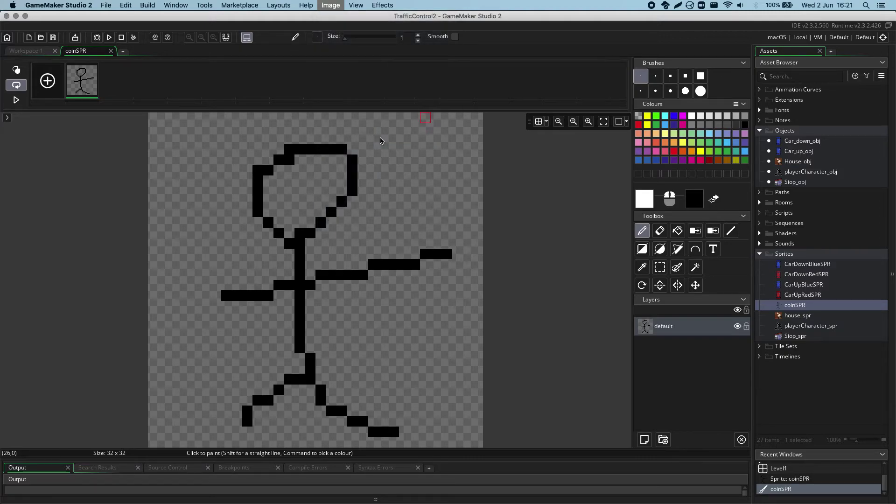
click(377, 177)
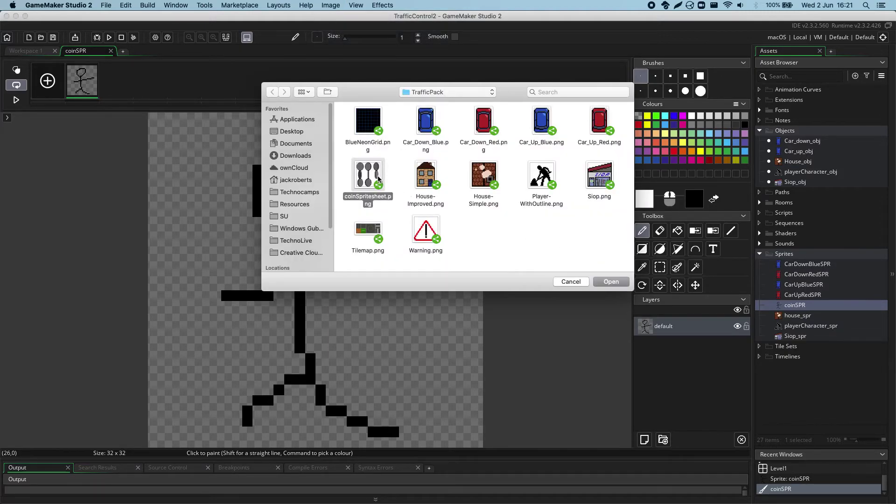
- Preview coinSpritesheet.png at an enlarged size to examine how the coin images are laid out, and close the preview
key(space)
drag(436, 226, 273, 103)
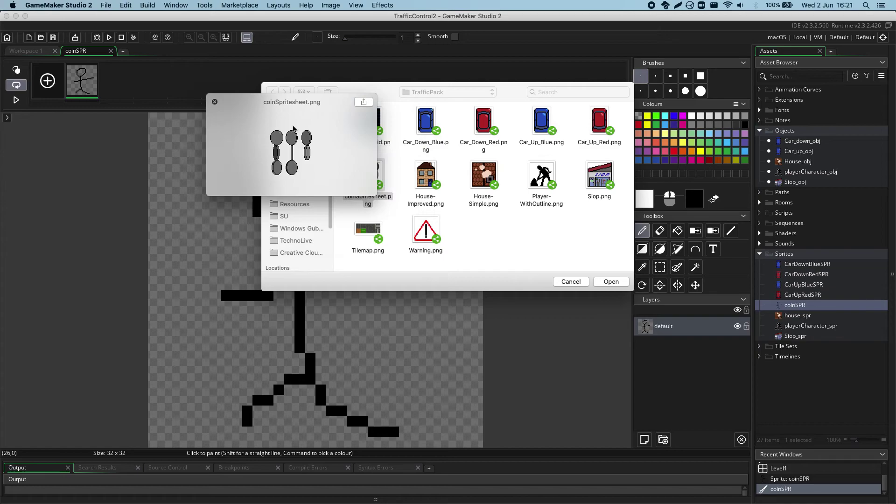
drag(373, 193, 634, 414)
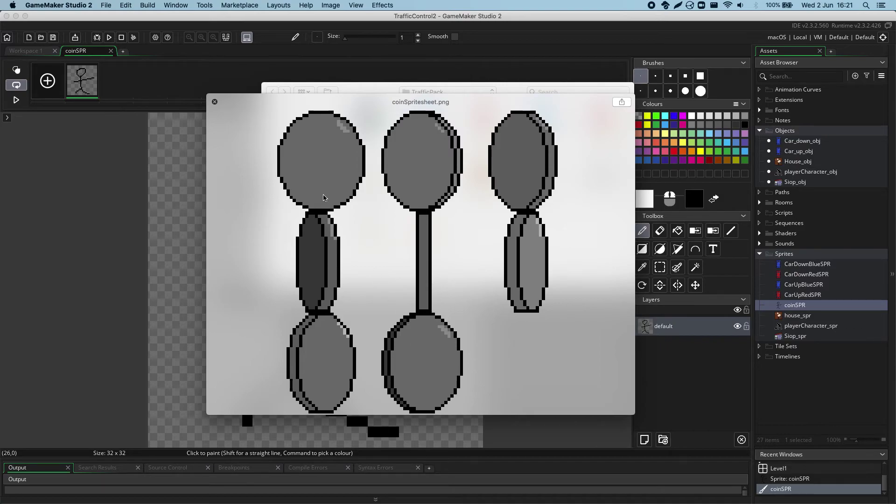
click(214, 102)
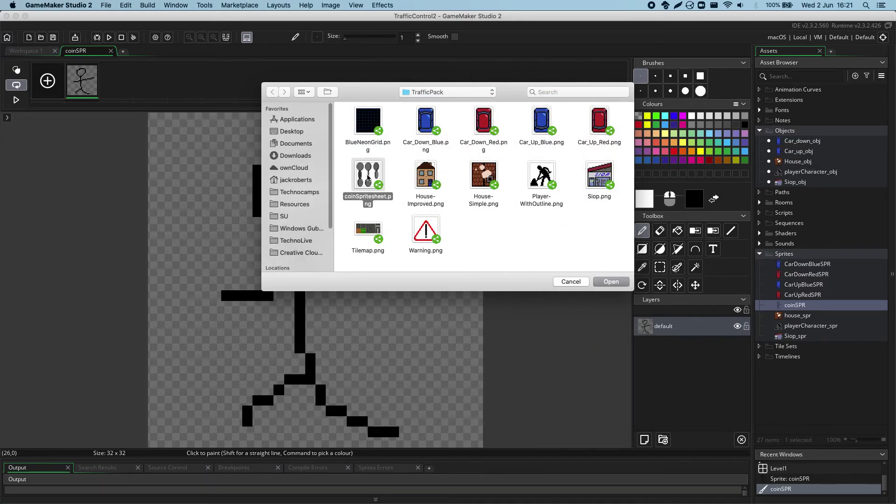
- Load coinSpritesheet.png for frame conversion and review the number of frames, frames per row and frame size
click(609, 282)
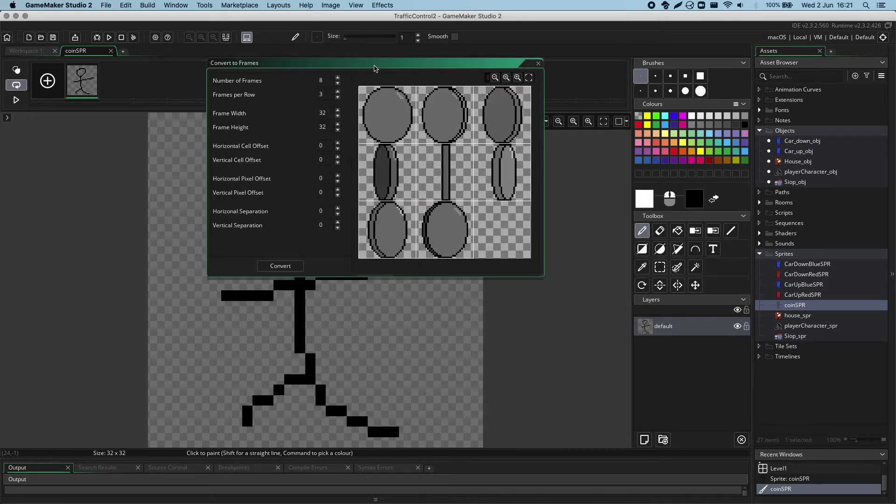
drag(375, 65, 378, 139)
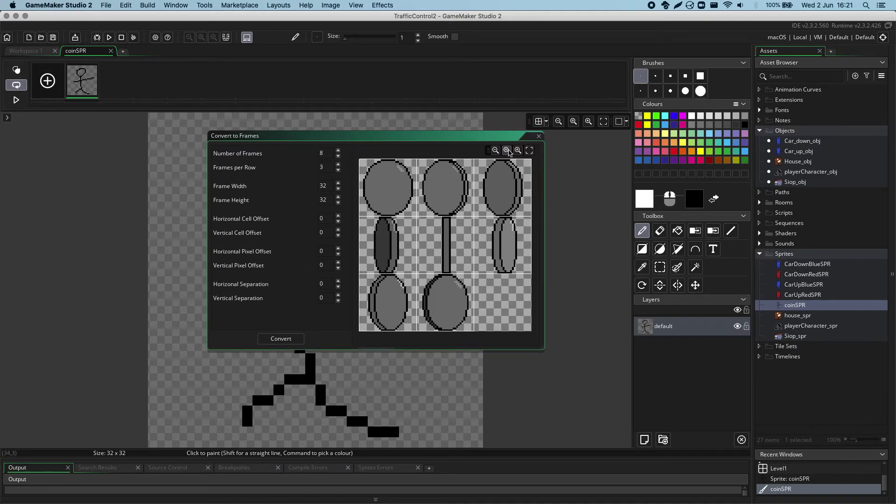
drag(506, 137, 525, 137)
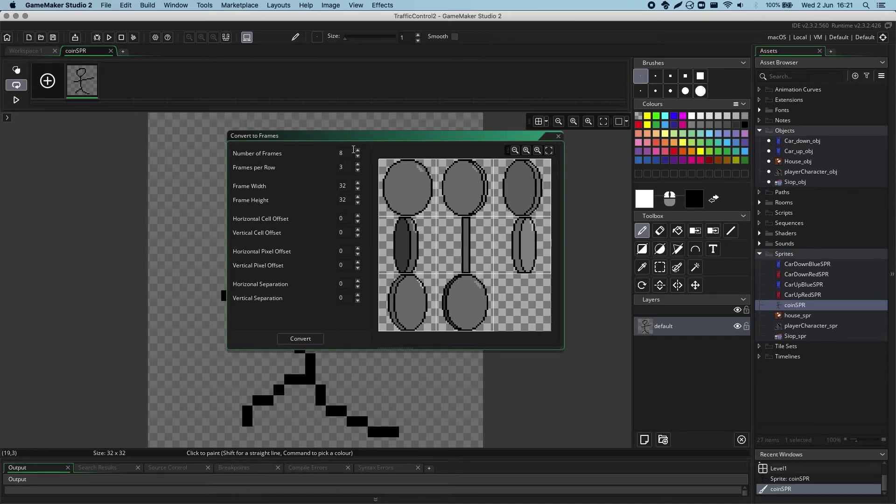
click(342, 153)
click(306, 151)
click(316, 174)
click(263, 168)
click(318, 168)
click(291, 185)
click(304, 195)
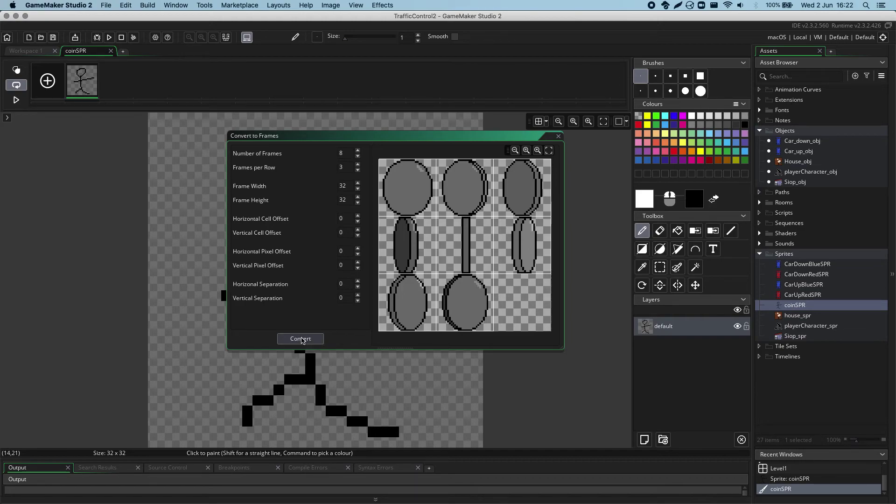
- Convert the sprite sheet into 8 frames of 32 by 32, three per row, replacing the existing stick figure frame
click(301, 338)
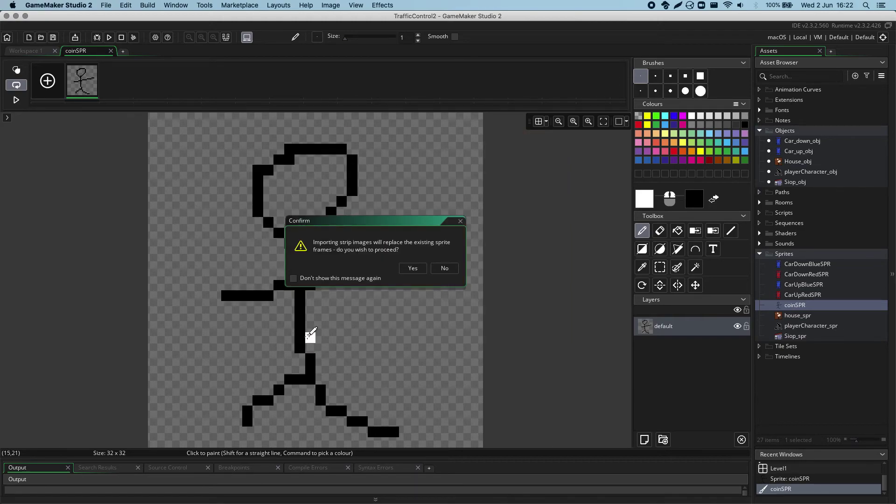
drag(386, 226, 401, 205)
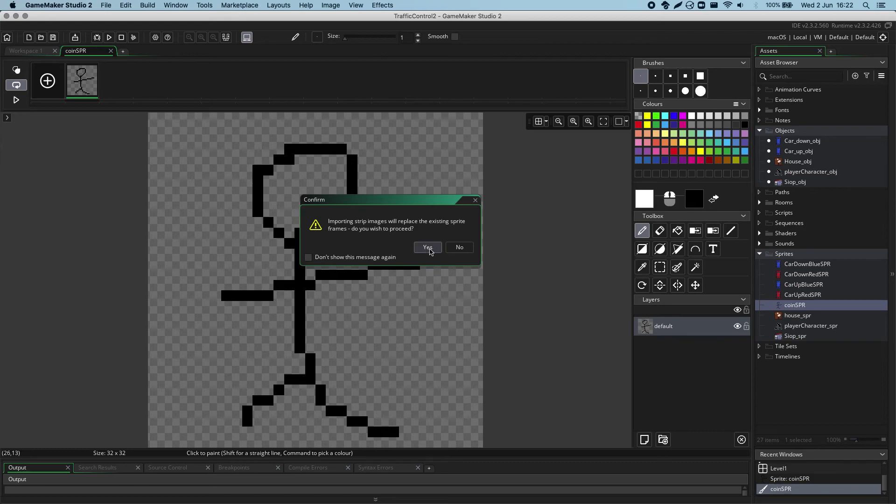
drag(356, 201, 388, 175)
click(448, 223)
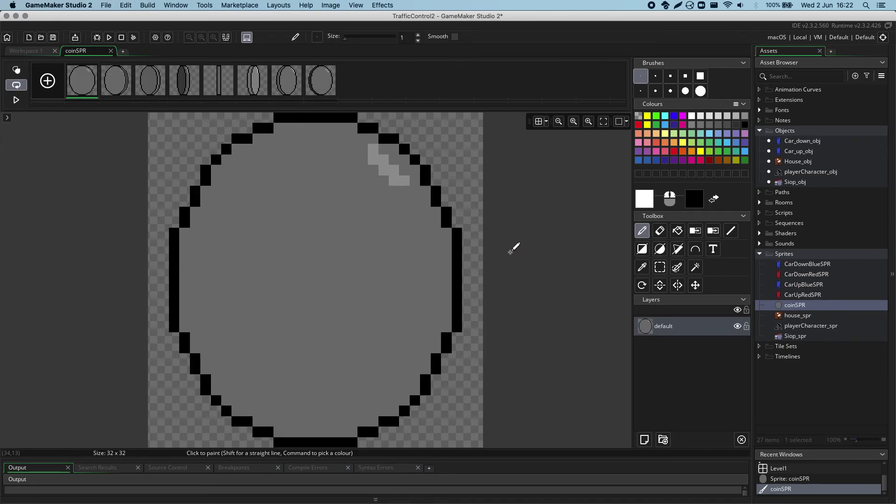
- Step through all eight imported coin frames in order and return to the first one
click(117, 87)
click(161, 88)
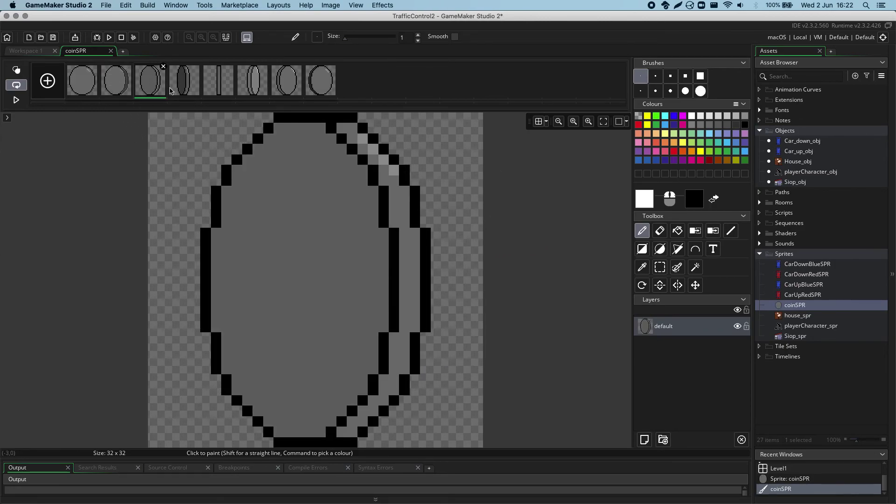
click(183, 86)
click(218, 86)
click(252, 86)
click(286, 87)
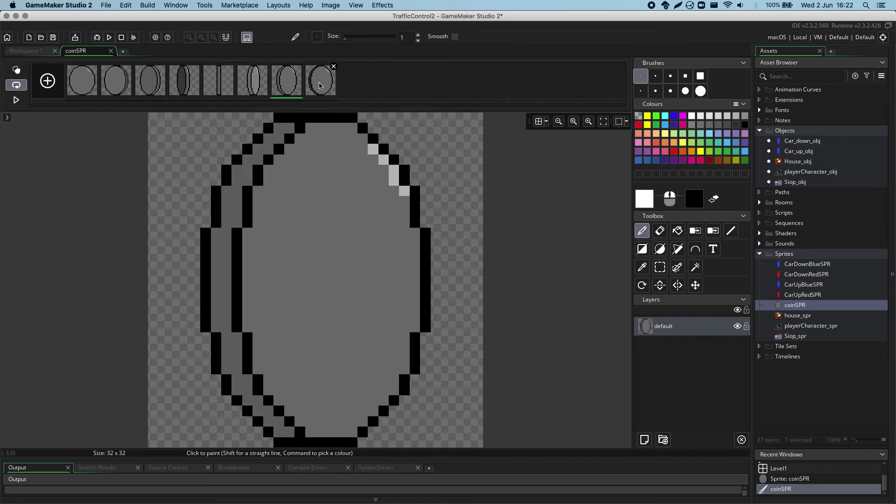
click(320, 86)
click(89, 84)
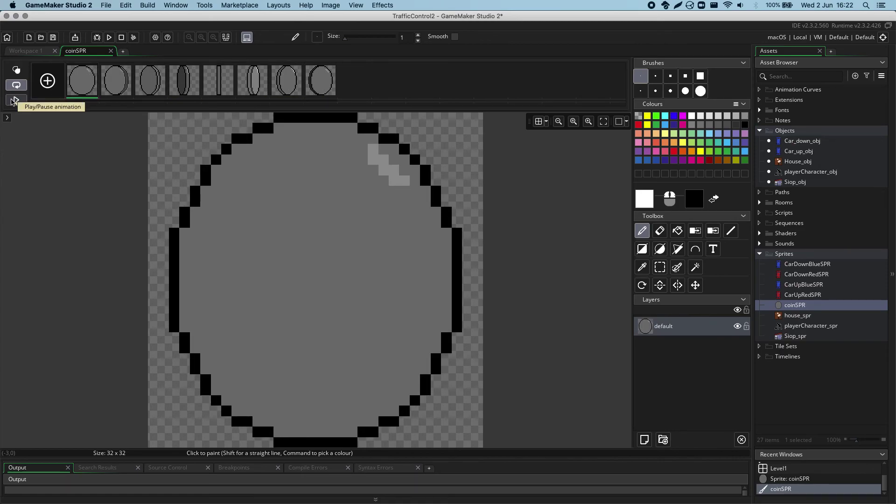
- Play and stop the coin animation in the image editor, and close the editor
click(16, 100)
click(16, 102)
click(82, 95)
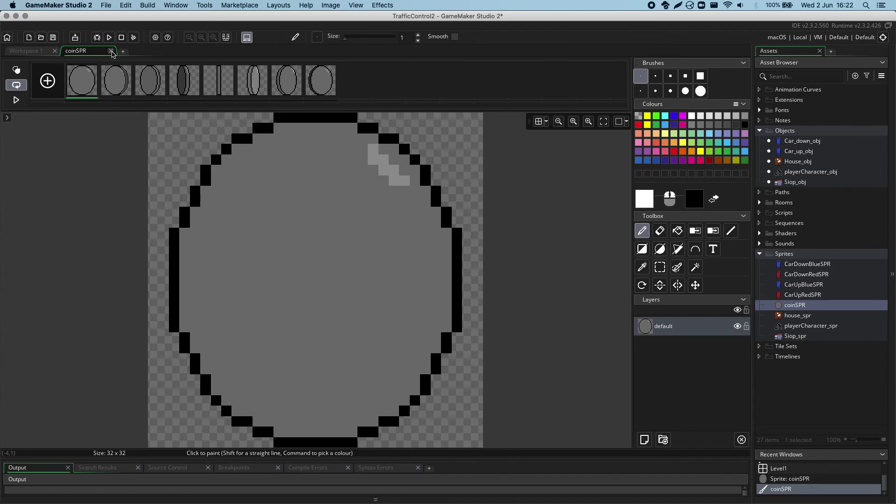
click(111, 51)
- Preview the rotating coin animation in the coinSPR sprite window at 10 frames per second
drag(320, 123, 200, 83)
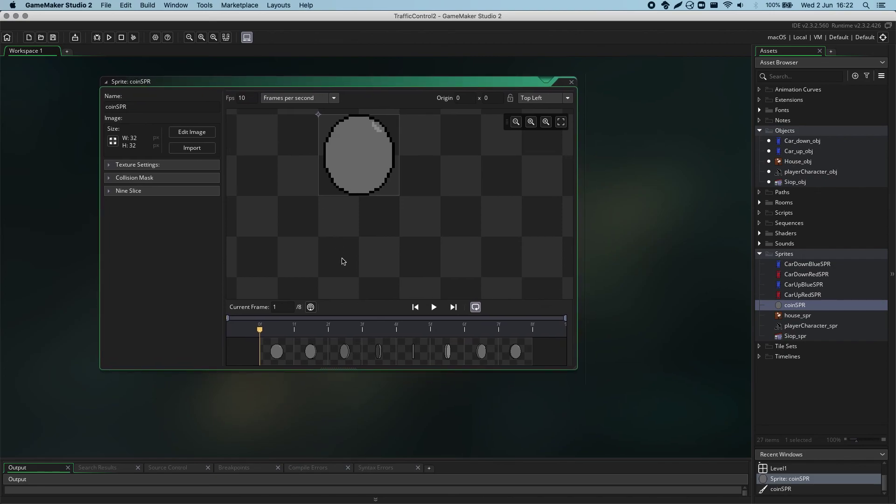
click(434, 307)
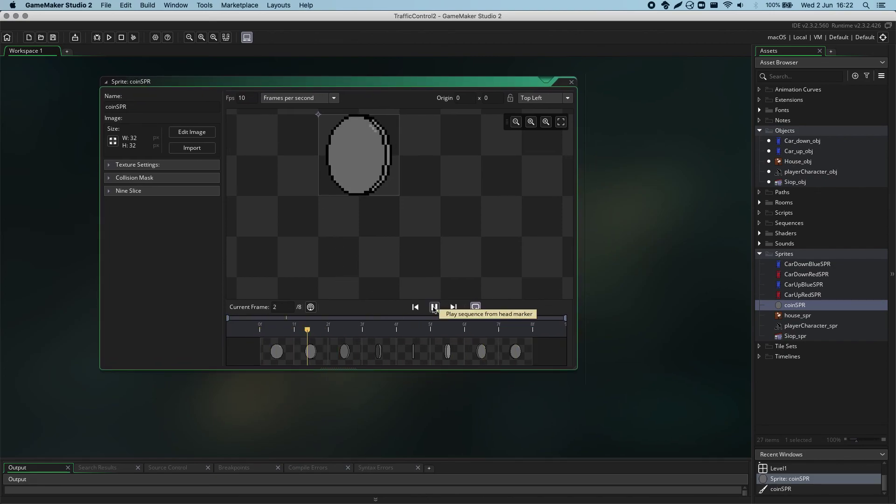
click(434, 307)
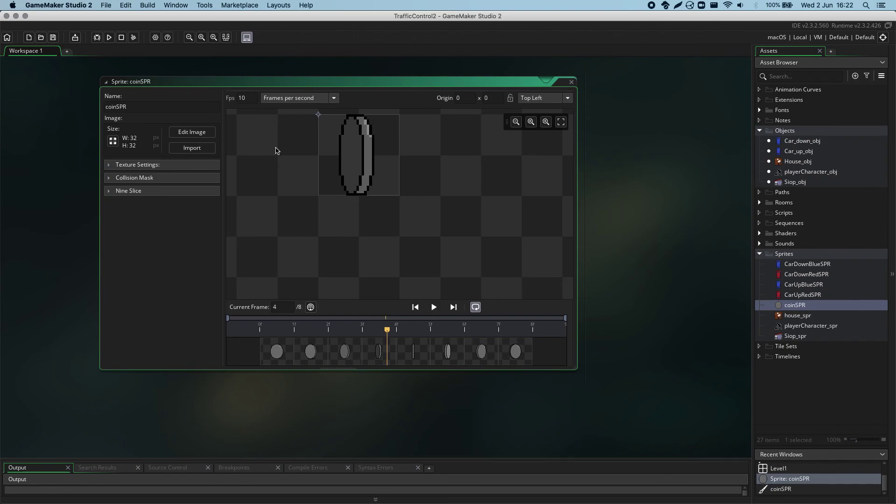
drag(236, 83, 290, 122)
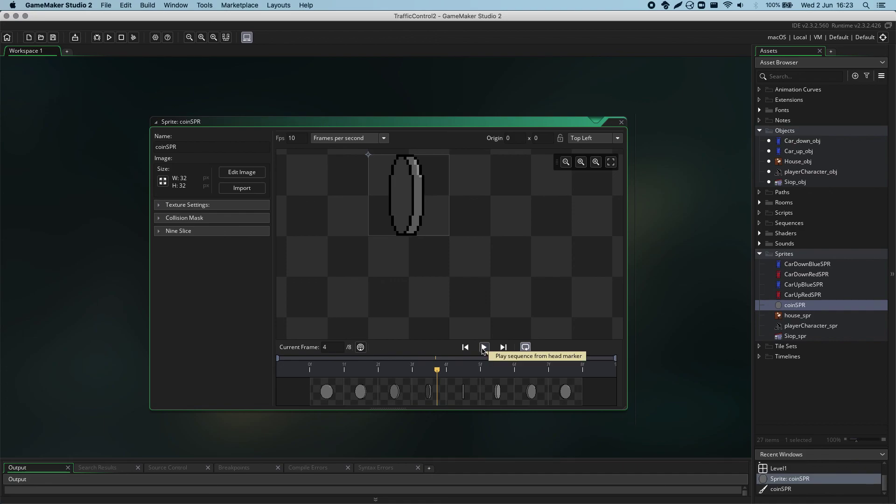
click(483, 350)
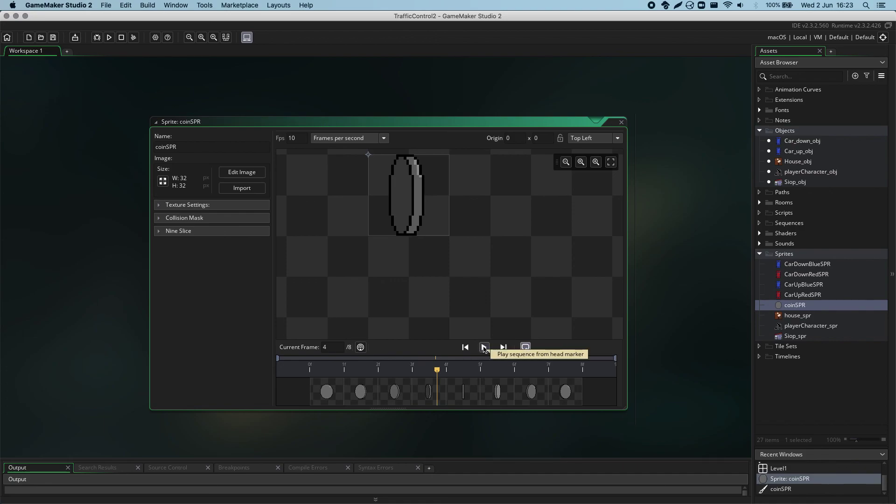